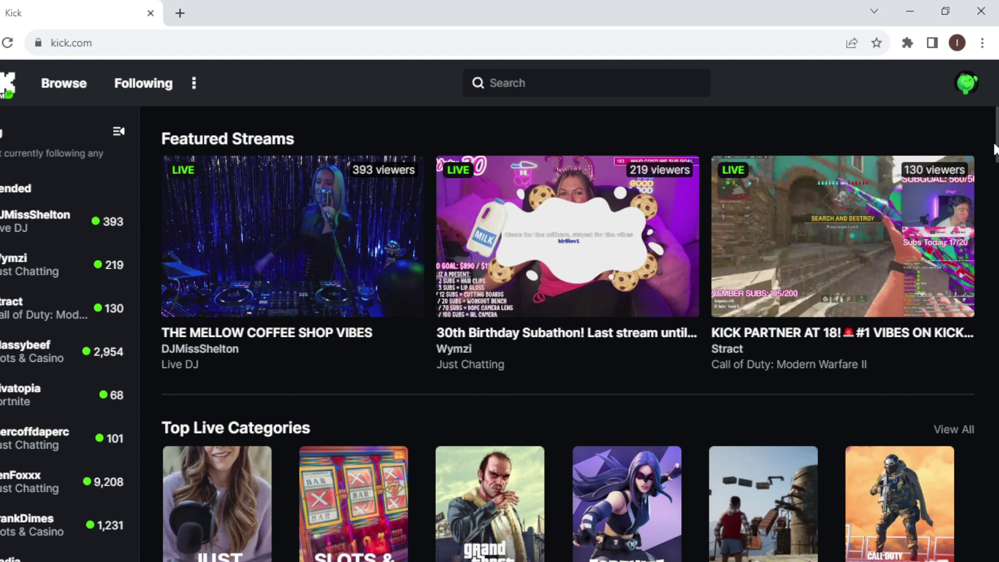
Go from the profile avatar menu to the Creator Dashboard's Stream page with Channel tools.
left_click(965, 83)
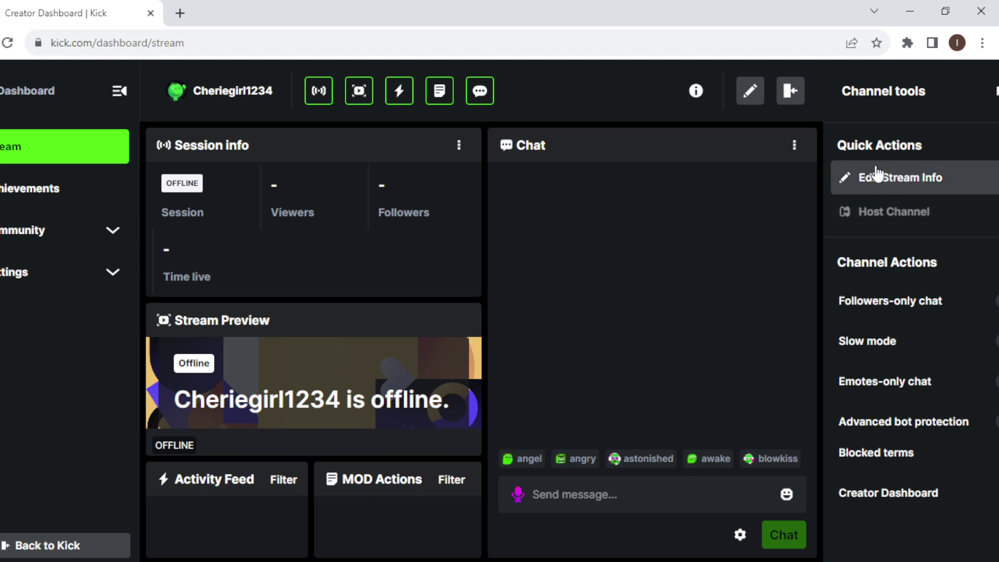
Edit the stream info, searching categories and choosing Rhapsody: A Musical Adventure.
left_click(912, 180)
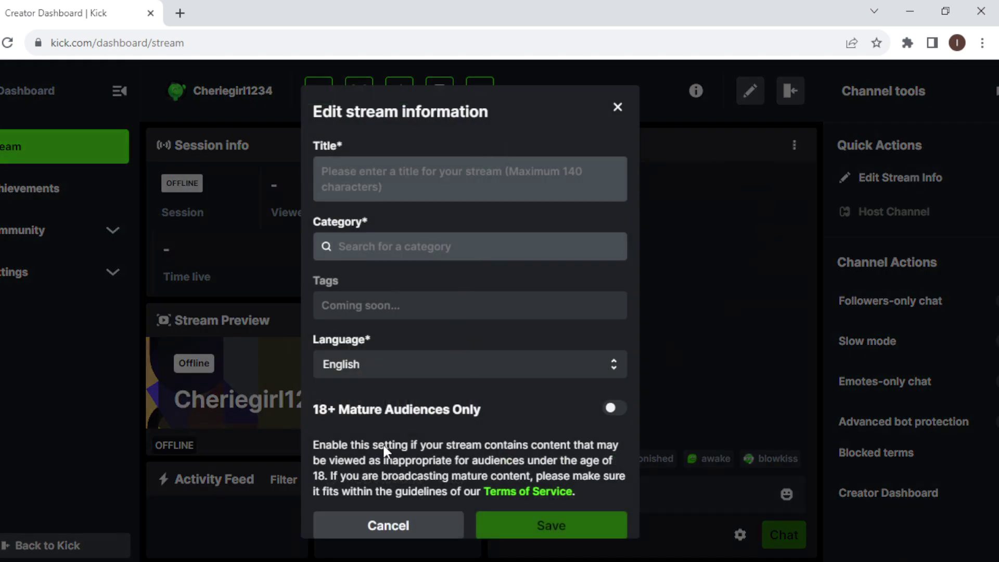
left_click(484, 162)
left_click(417, 248)
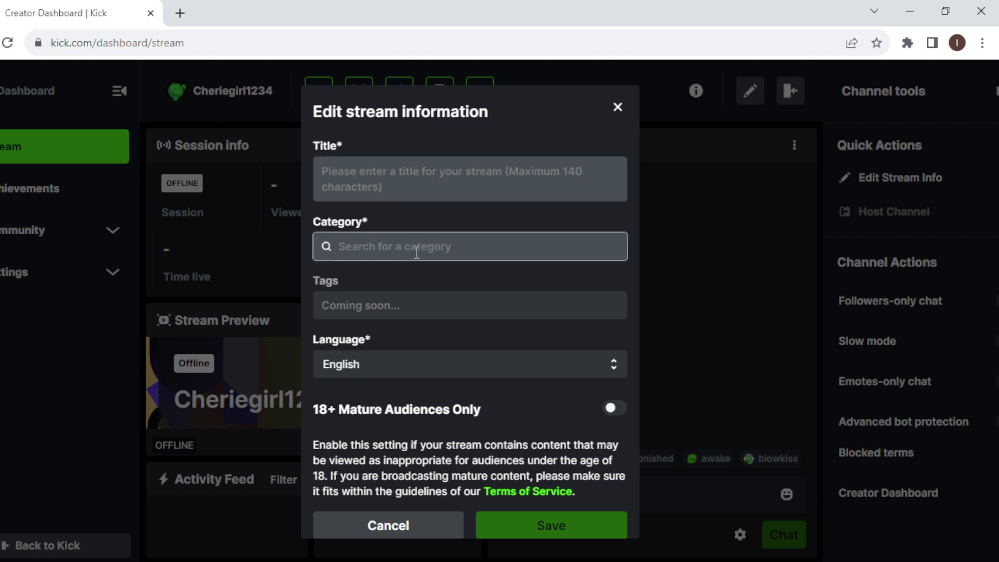
left_click(417, 248)
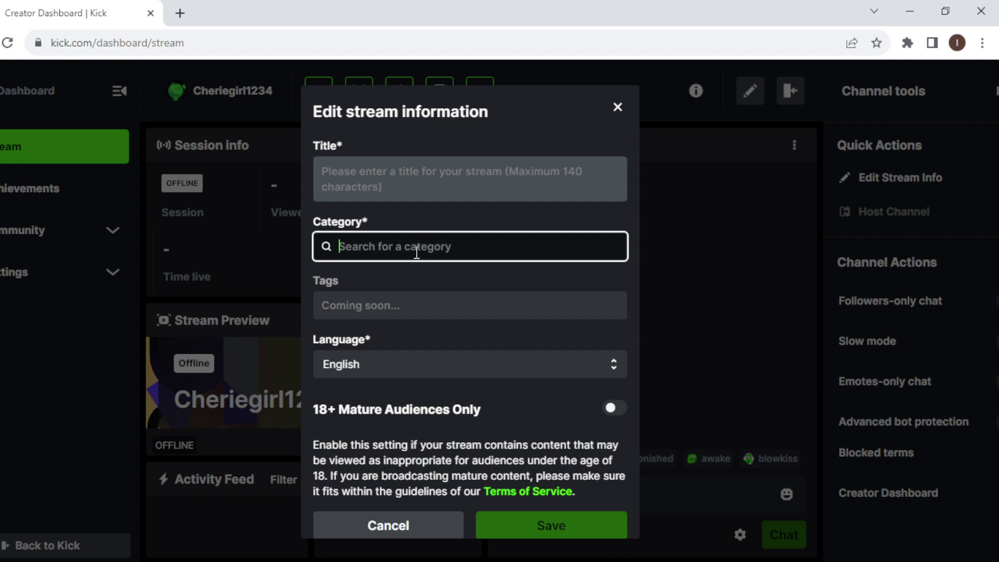
type("ac")
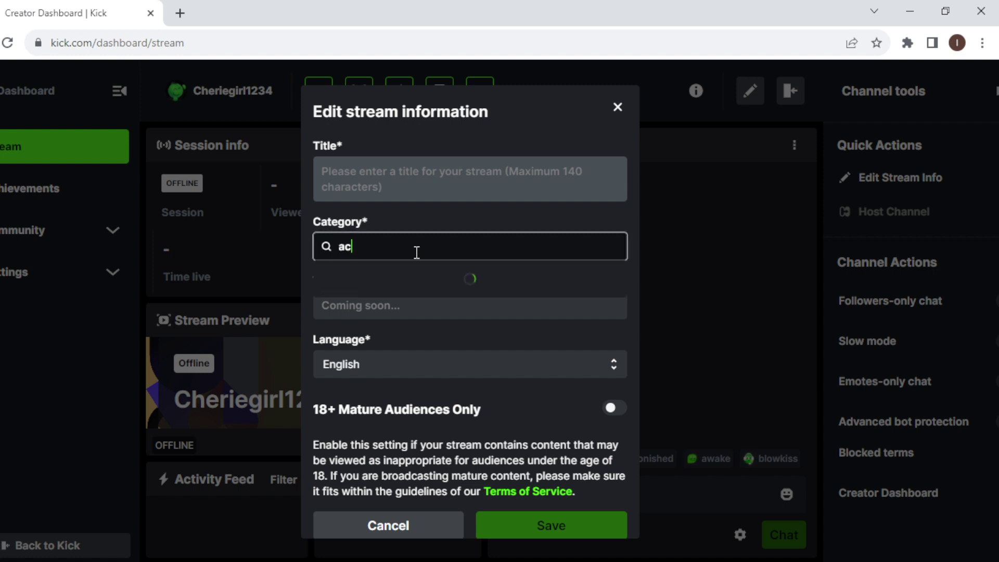
type("tion")
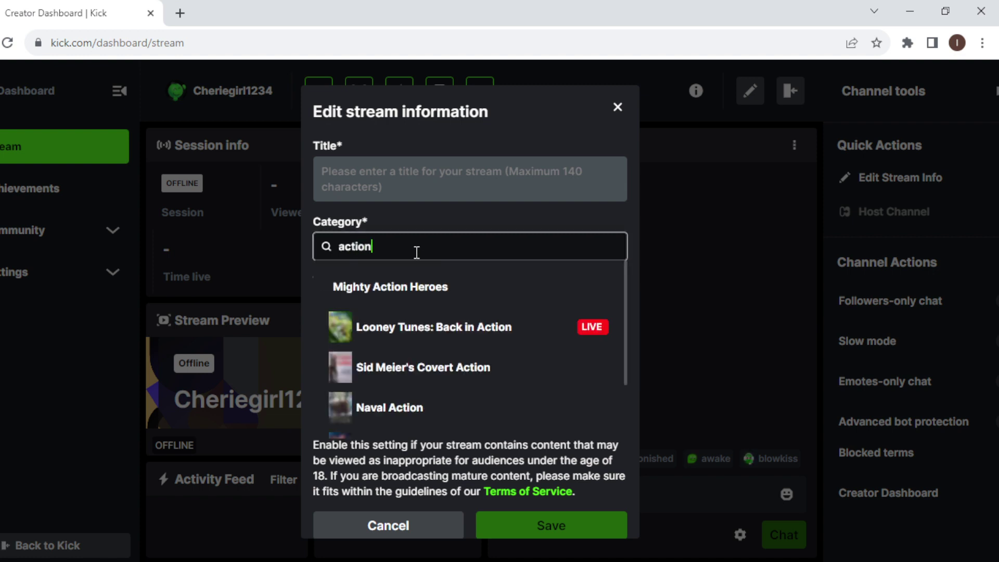
key("BackSpace")
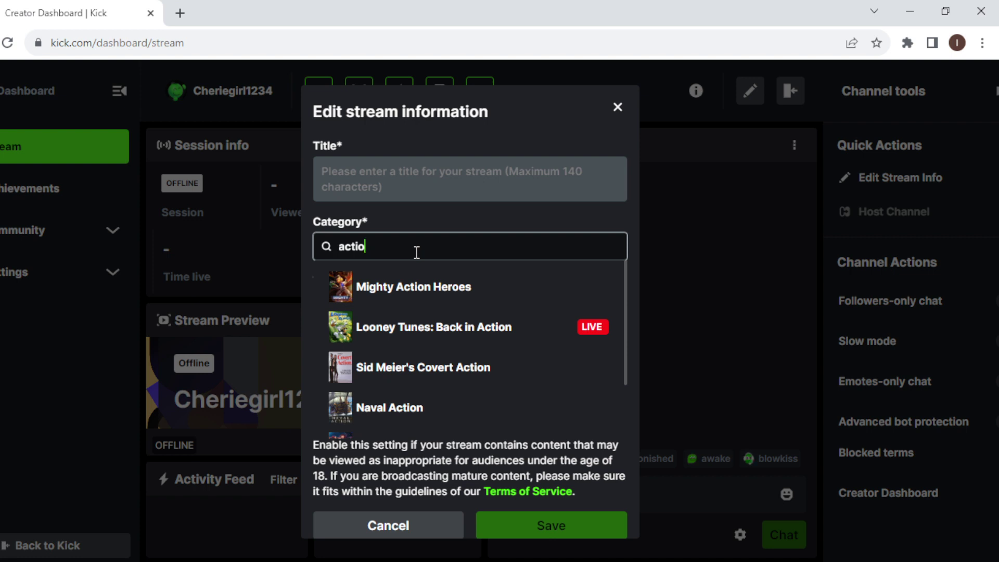
key("BackSpace")
key("BackSpace")
key("BackSpace")
key("BackSpace")
type("dv")
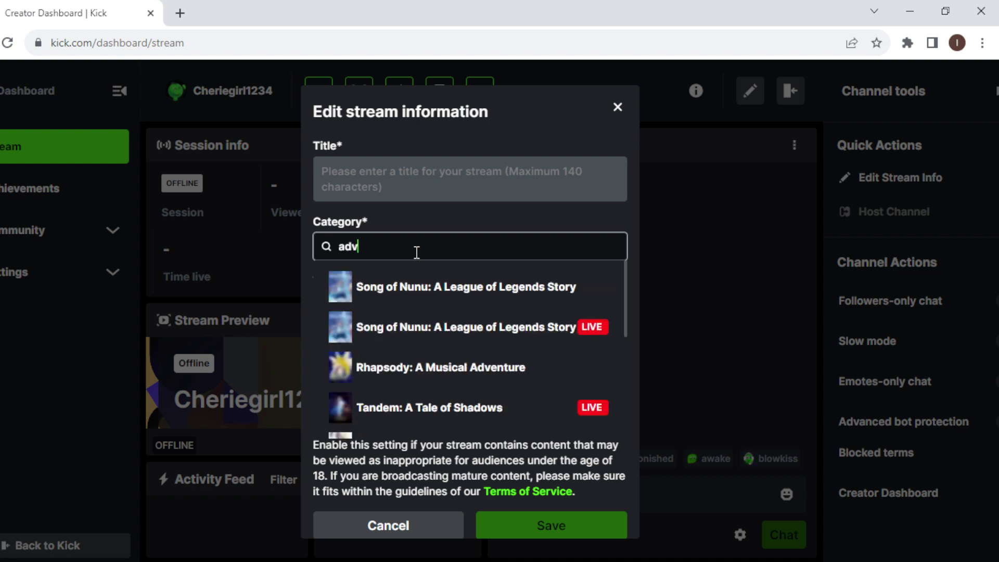
type("entur")
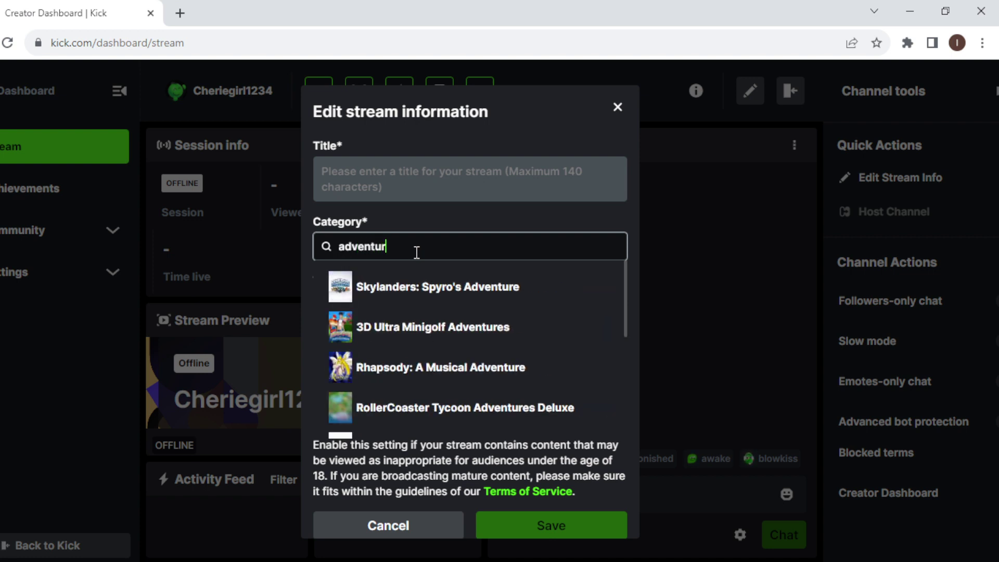
type("e")
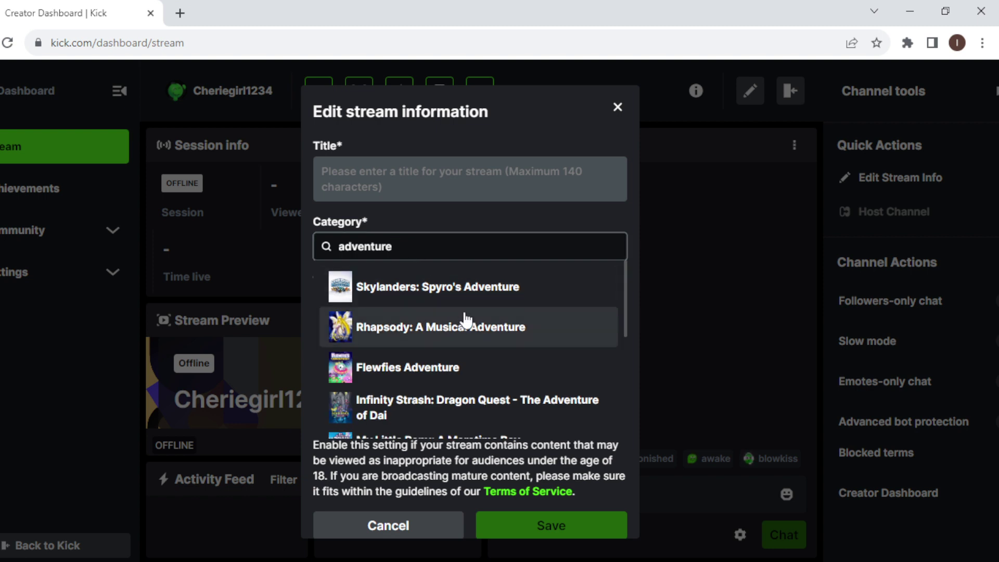
left_click(466, 327)
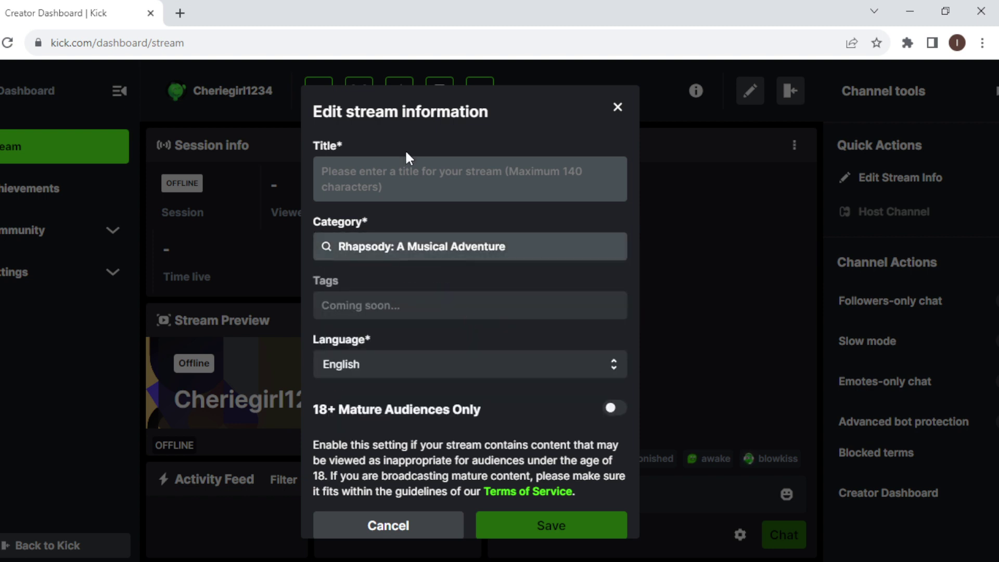
Switch on the 18+ Mature Audiences Only toggle in Edit stream information.
left_click(392, 193)
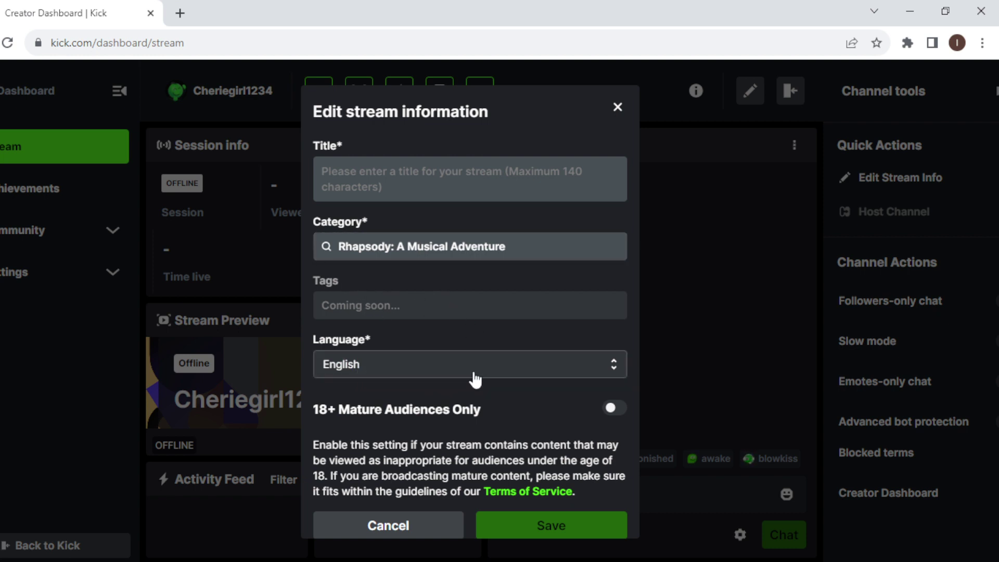
left_click(613, 409)
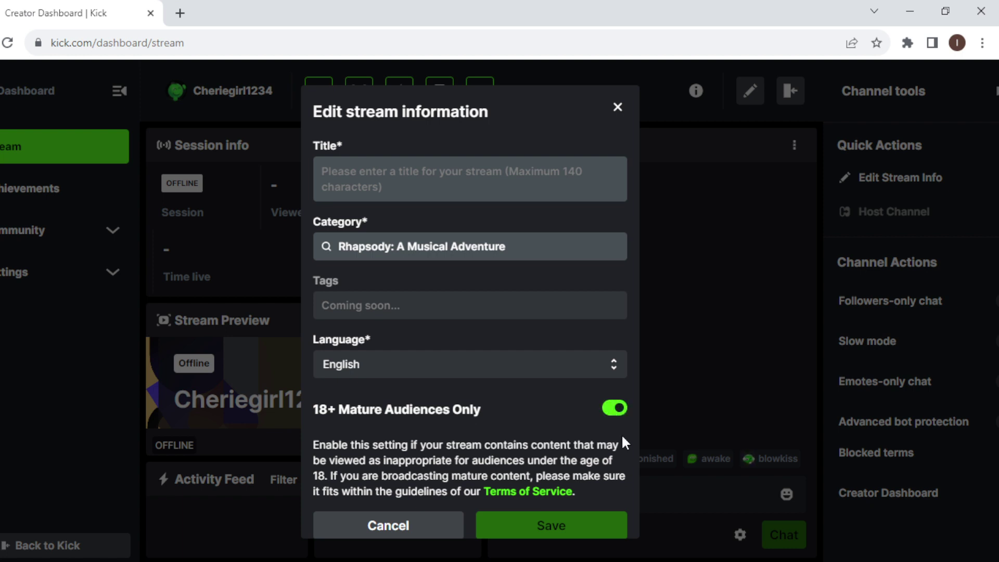